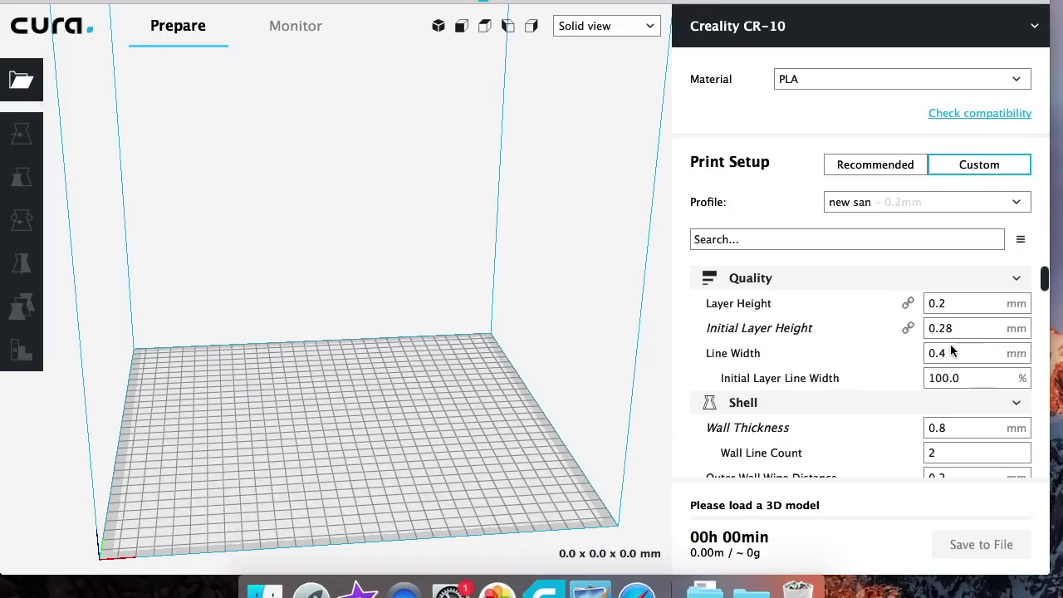
Load the chibi_freezer.stl model onto the build plate.
left_click_drag(1045, 283, 1042, 430)
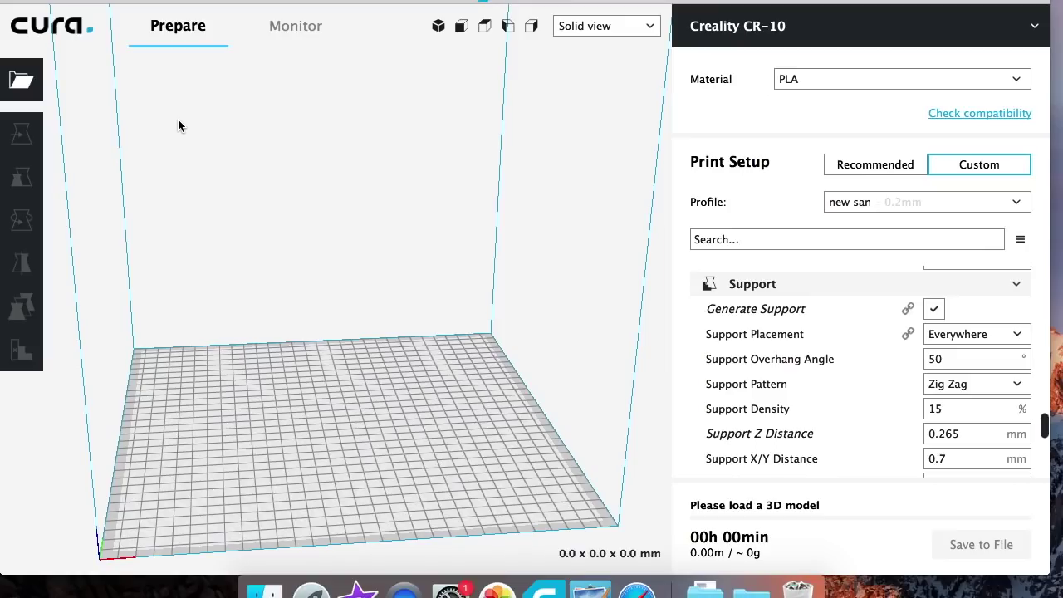
left_click(22, 82)
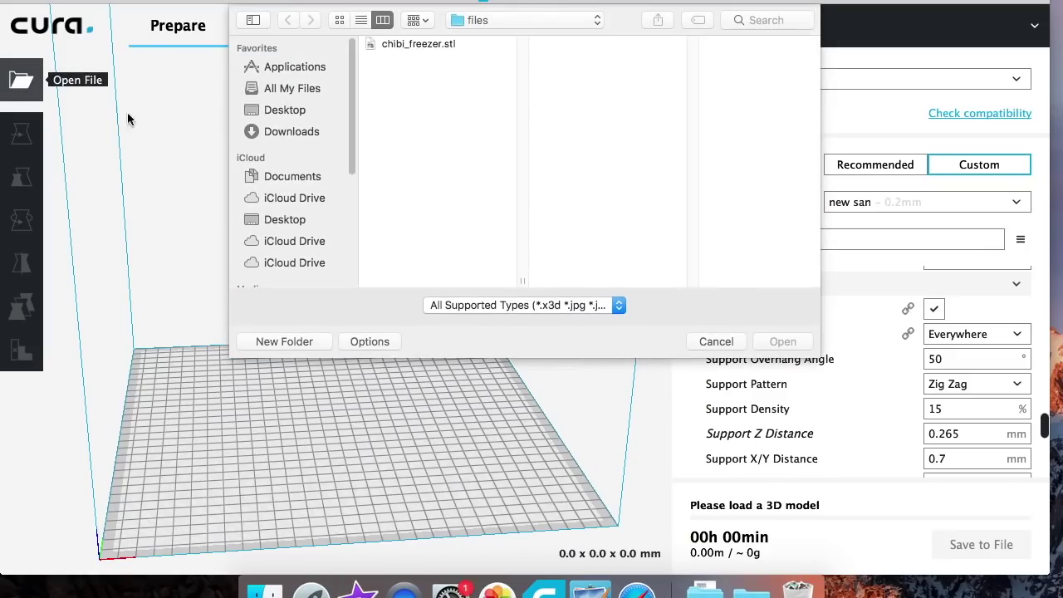
left_click(414, 44)
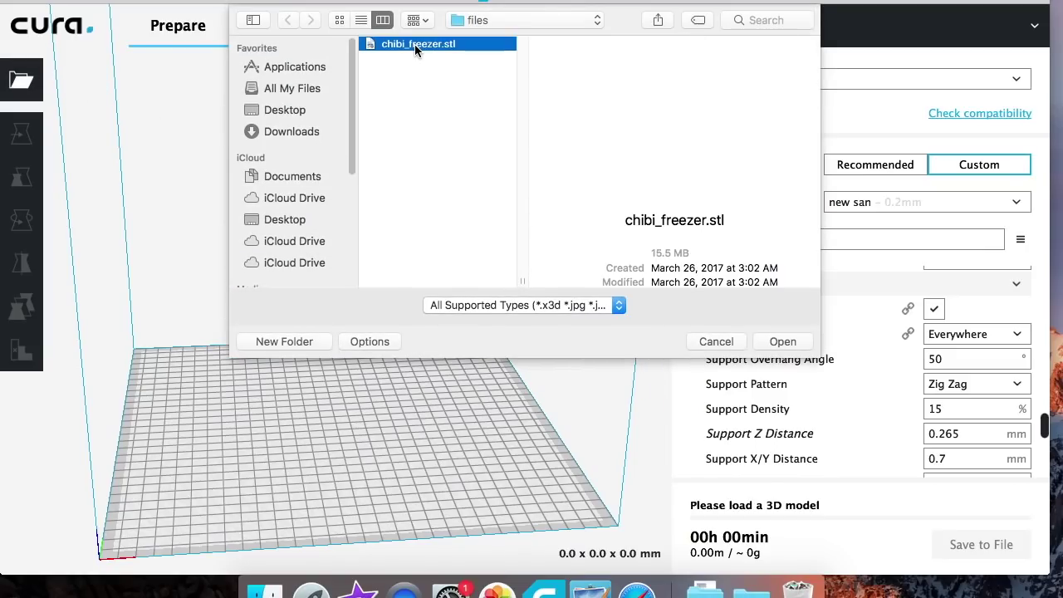
left_click(781, 341)
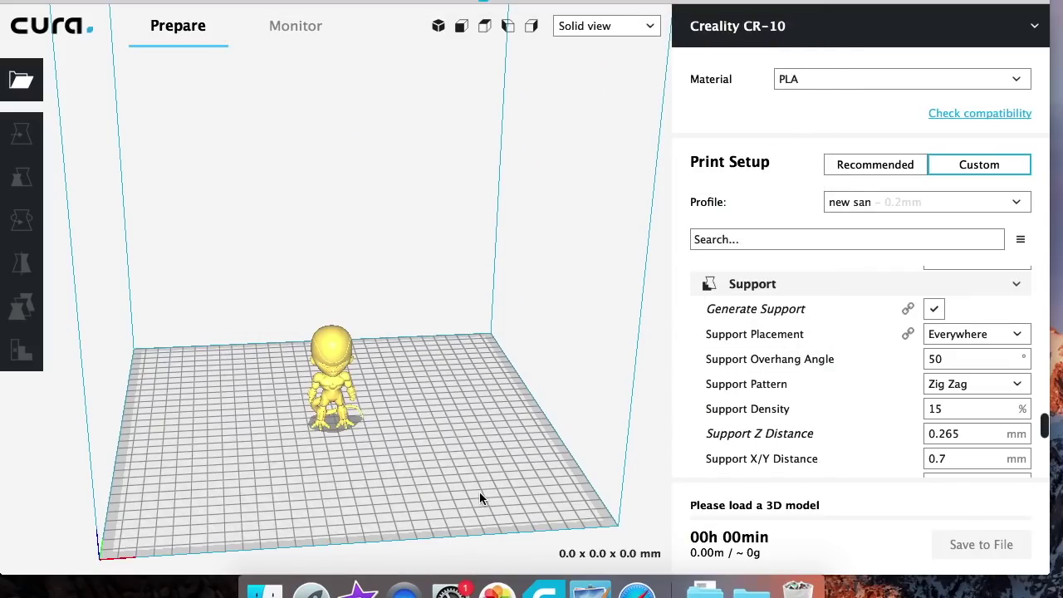
Scale the loaded figure uniformly to 300 %.
left_click(340, 367)
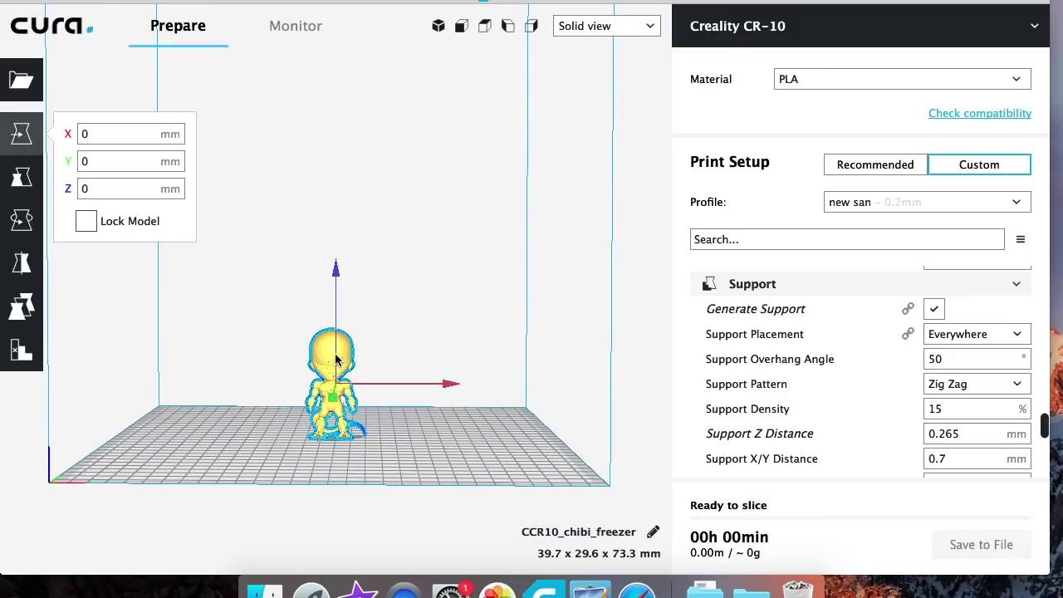
left_click(20, 180)
left_click_drag(249, 176, 154, 171)
type("300")
key("Return")
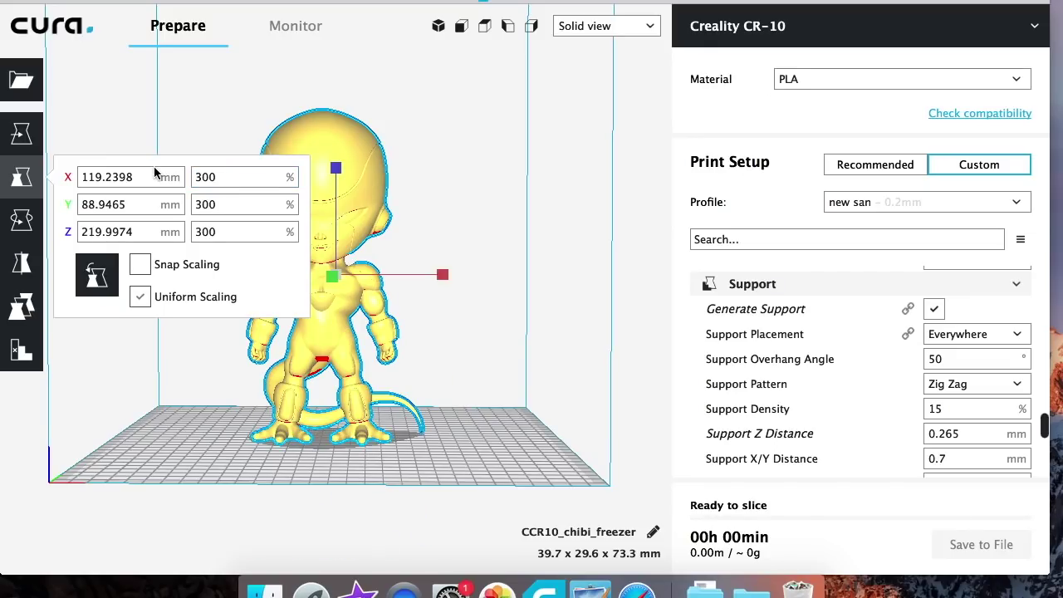
left_click(450, 405)
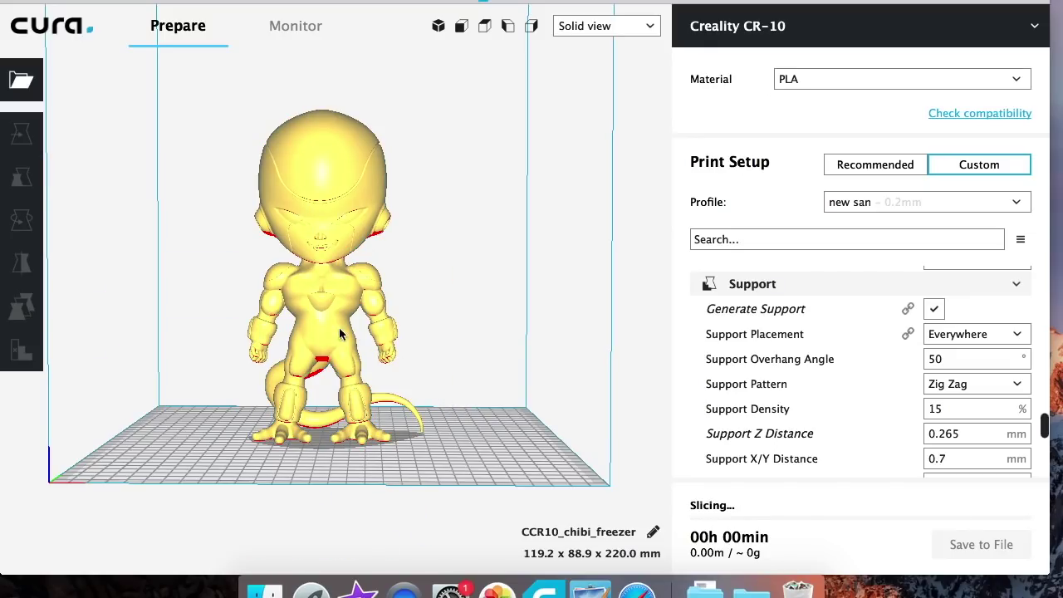
Review which support options are enabled in the setting visibility preferences.
right_click_drag(222, 335, 251, 259)
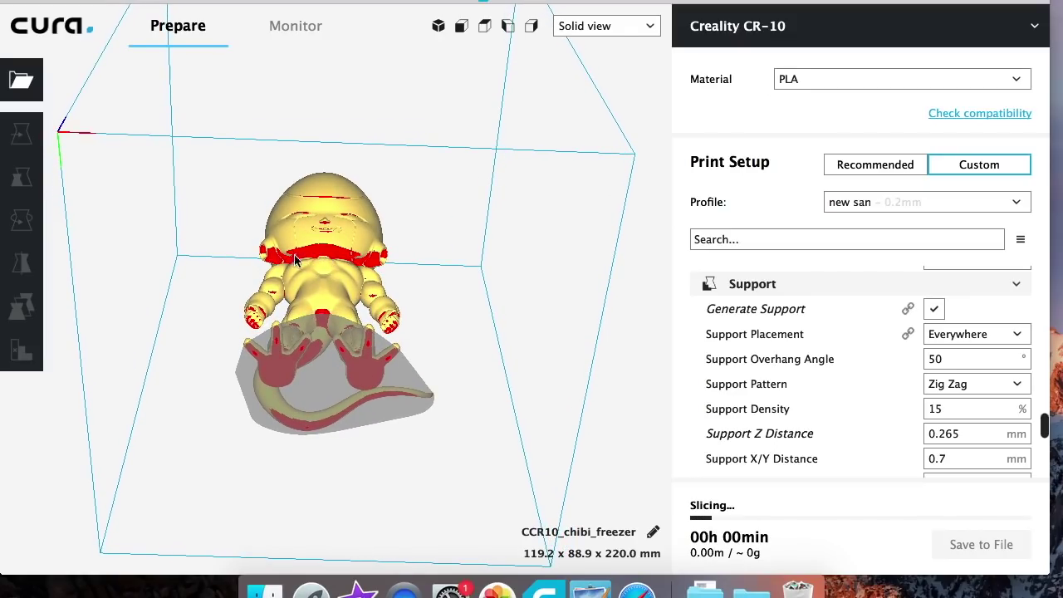
right_click_drag(392, 303, 414, 460)
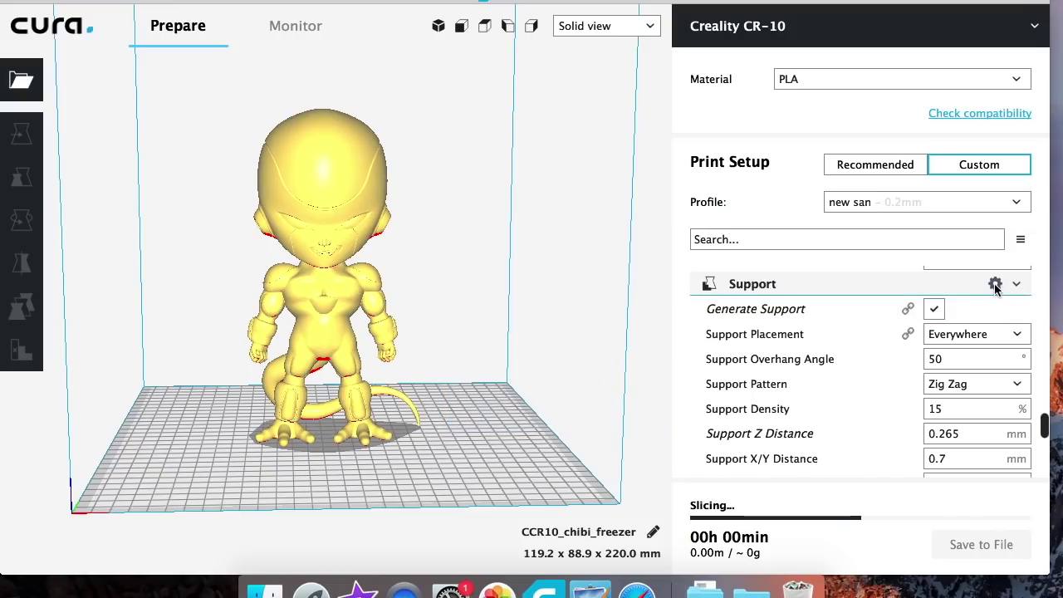
left_click(995, 285)
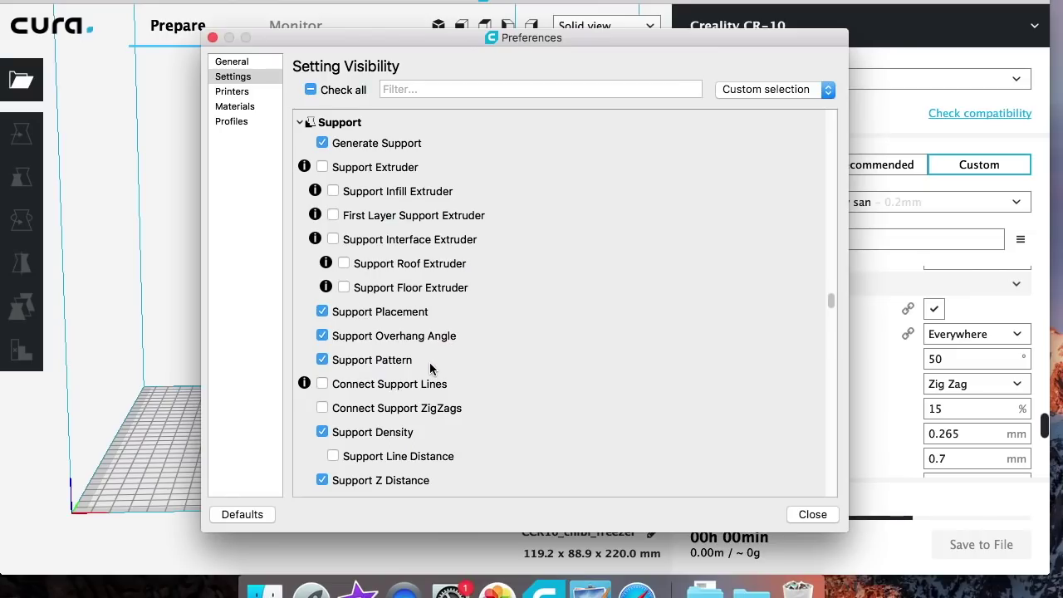
scroll(490, 424, "up", 1)
scroll(490, 430, "up", 1)
scroll(488, 430, "down", 5)
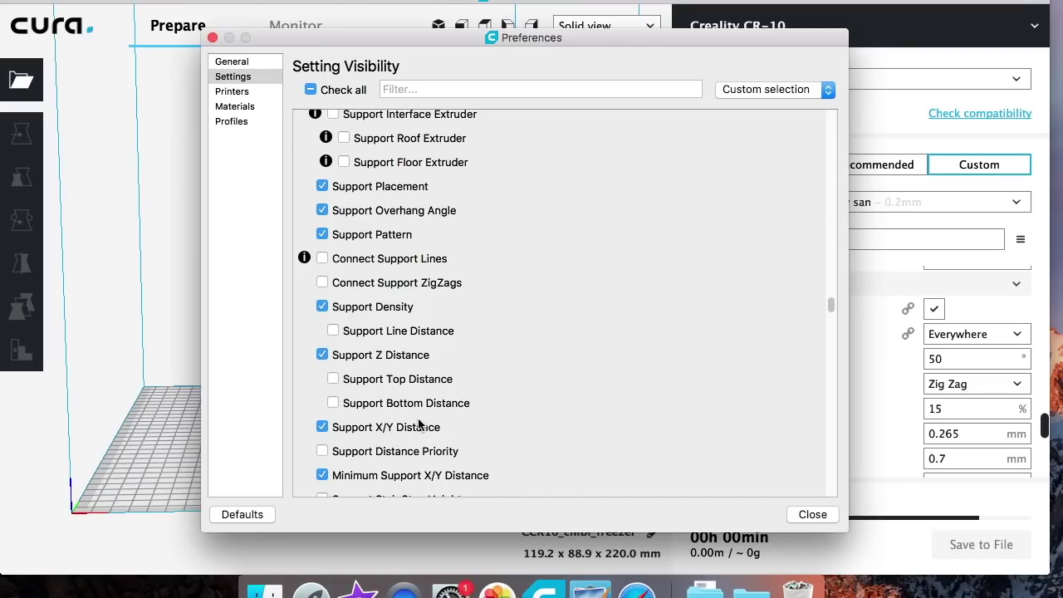
scroll(418, 424, "down", 5)
scroll(418, 425, "down", 15)
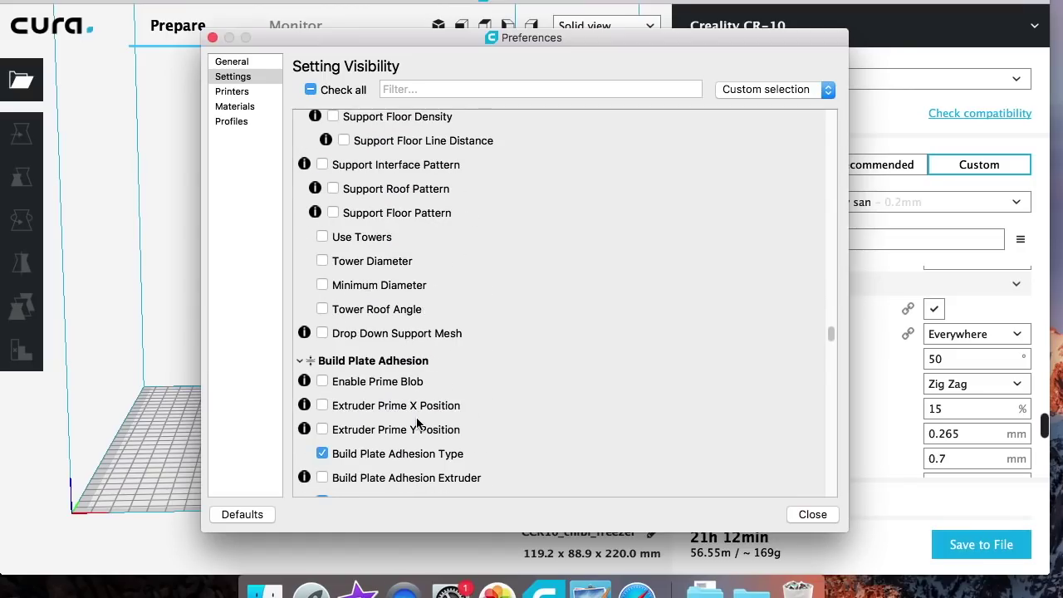
left_click(813, 514)
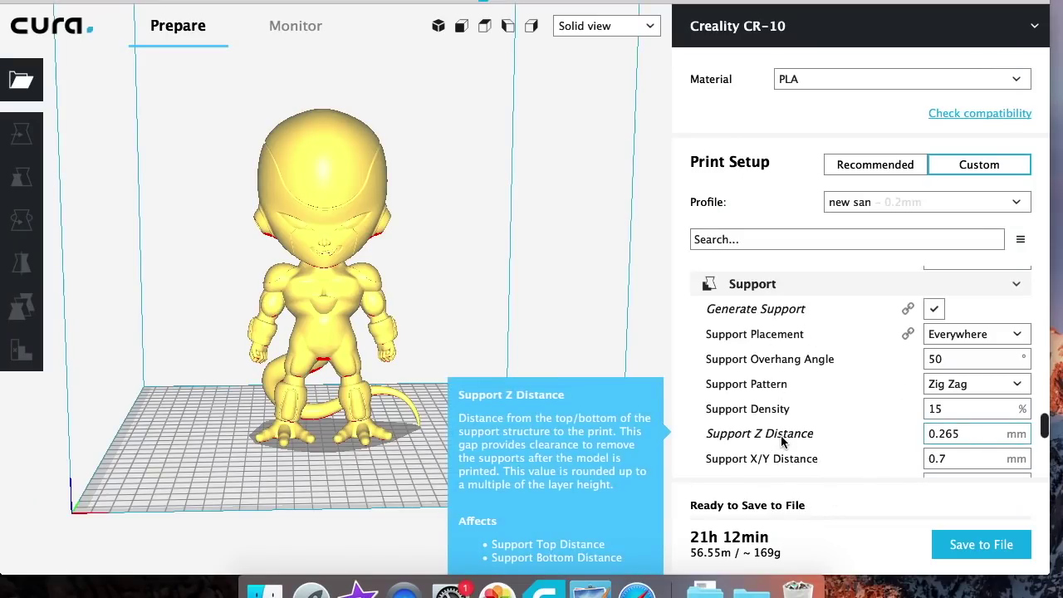
Check the available Support Placement options without changing the selection.
mouse_move(906, 308)
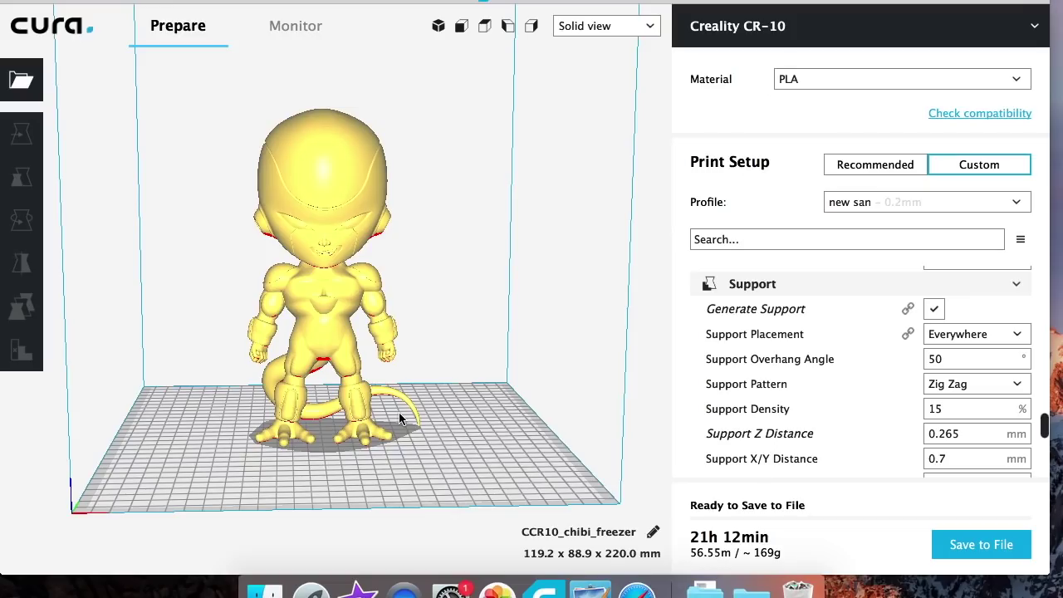
left_click(1017, 334)
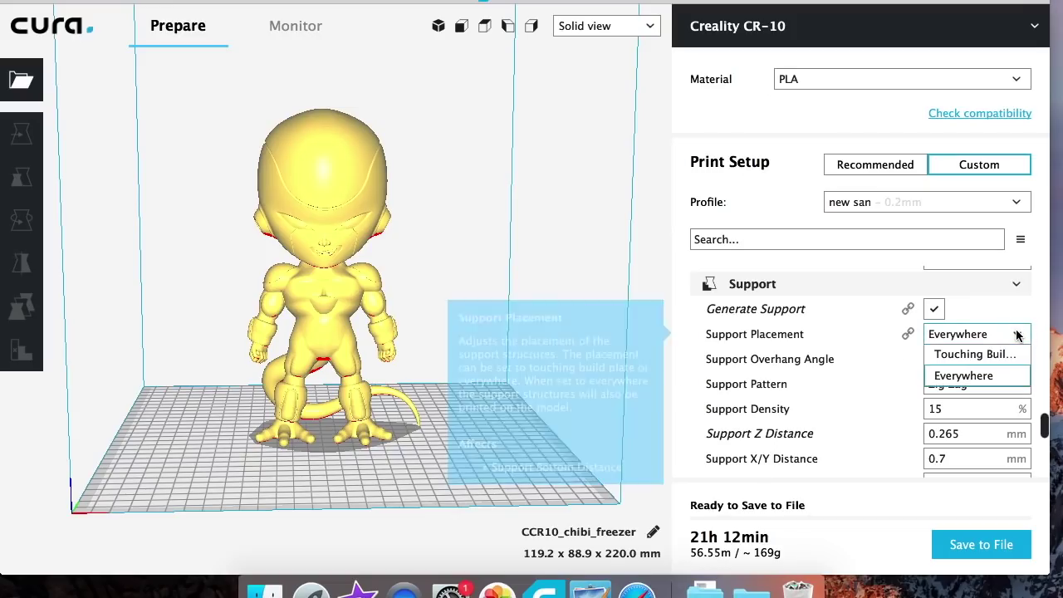
left_click(581, 361)
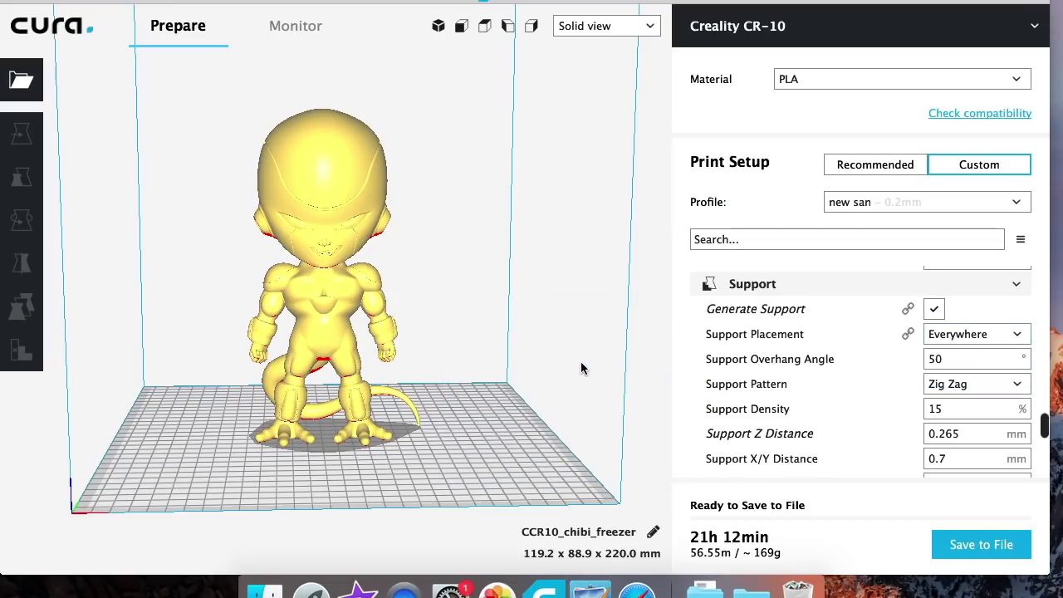
Examine the red overhang areas on the figure's legs and tail in relation to the Support Overhang Angle setting.
mouse_move(755, 359)
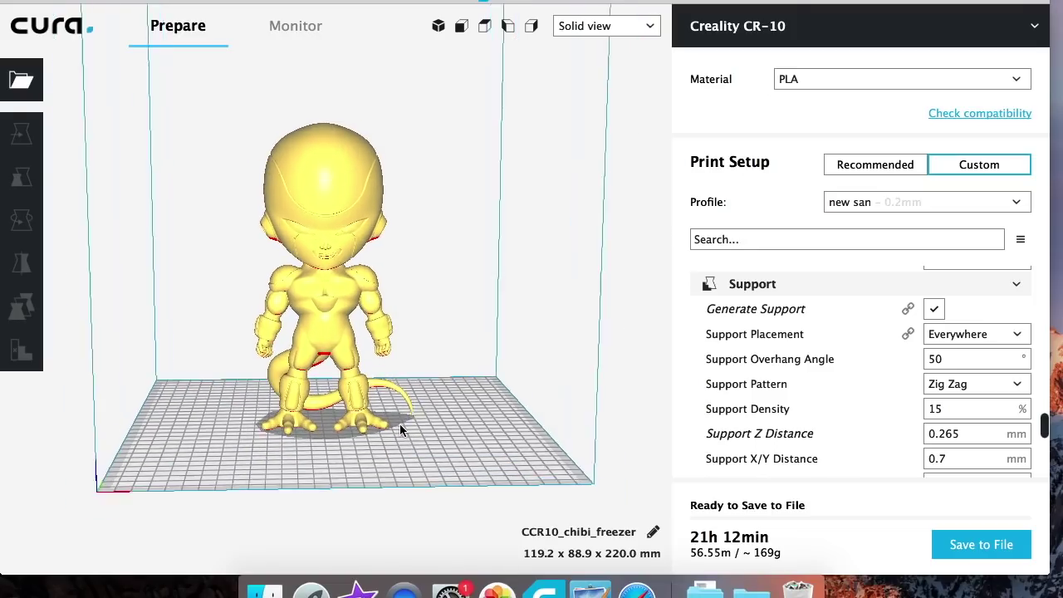
scroll(400, 425, "up", 5)
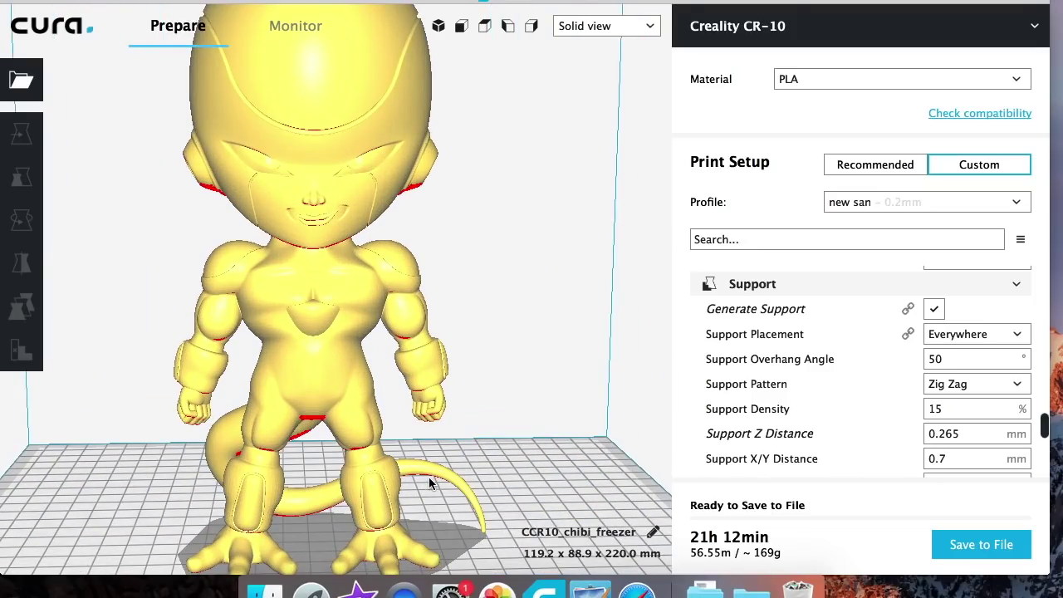
middle_click_drag(427, 477, 365, 371)
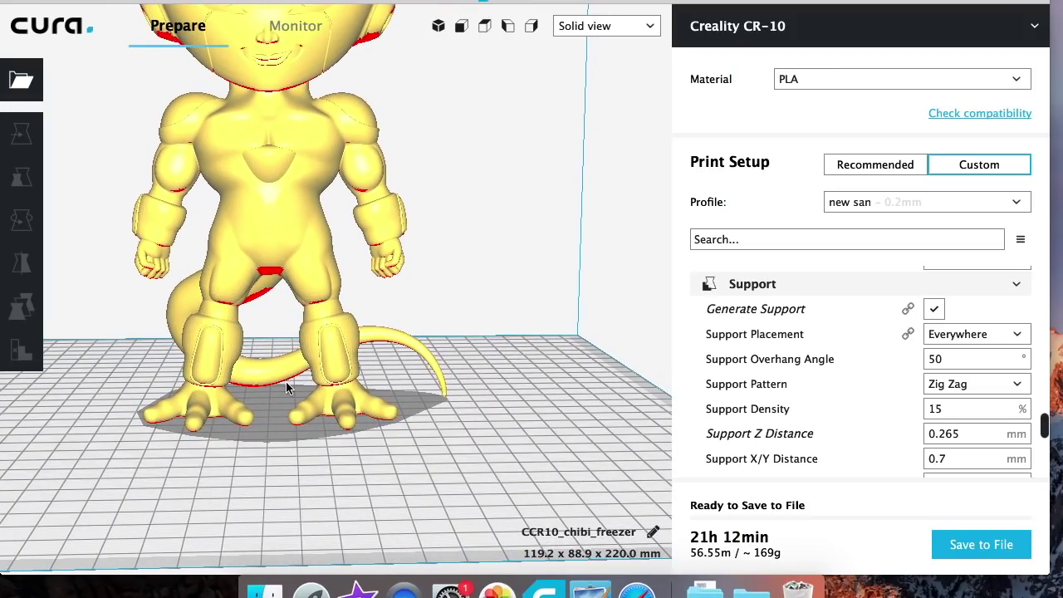
right_click_drag(305, 383, 204, 396)
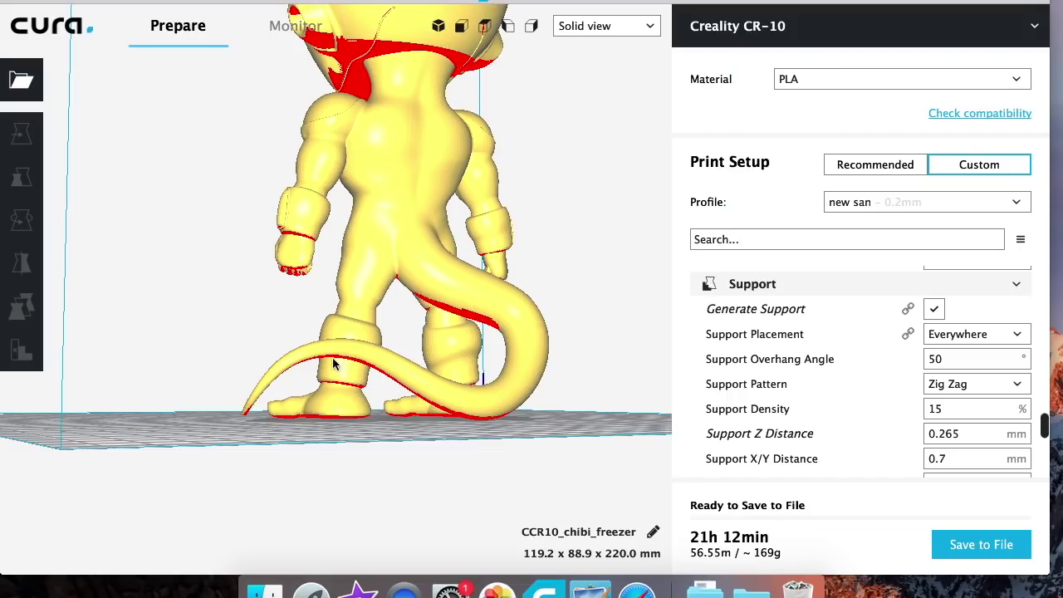
double_click(955, 359)
left_click(587, 397)
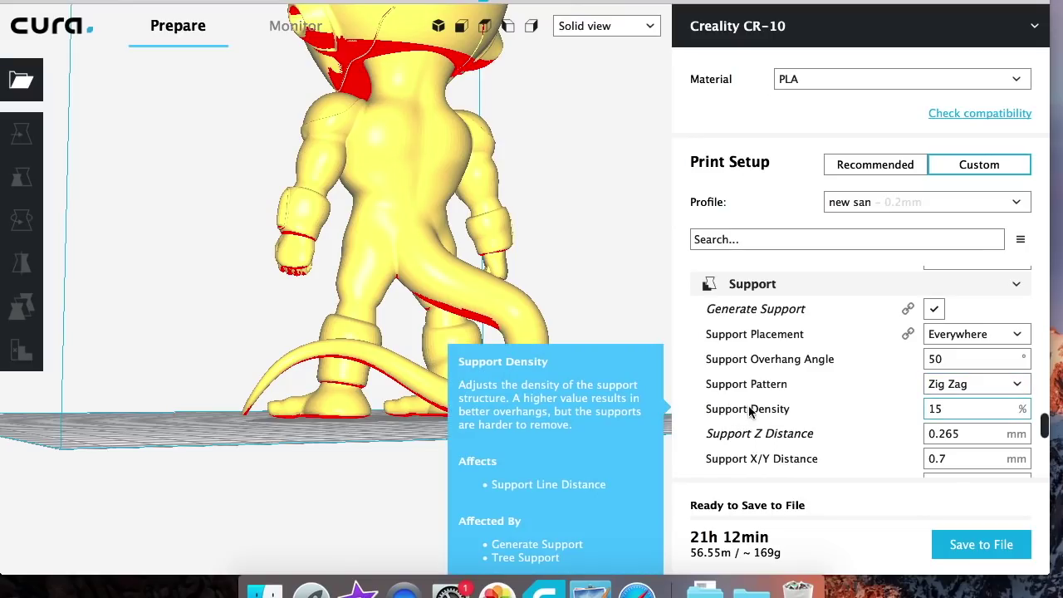
Try a support density of 5 % and restore it to 15 %.
left_click(949, 407)
double_click(949, 407)
type("5")
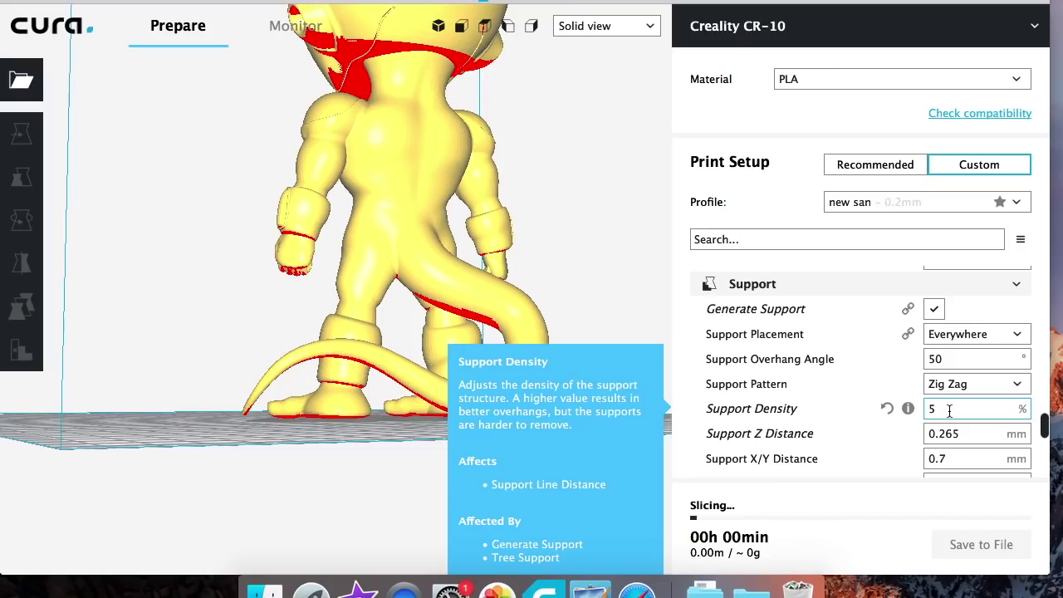
left_click_drag(949, 407, 904, 405)
mouse_move(908, 403)
type("15")
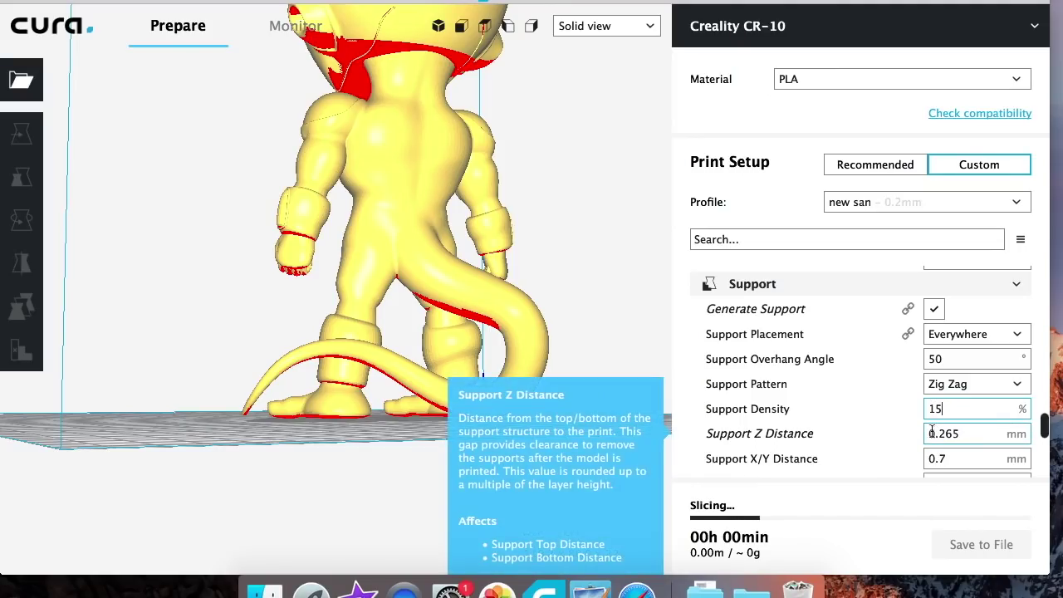
Switch the model display from solid view to Layer view.
right_click_drag(546, 402, 734, 439)
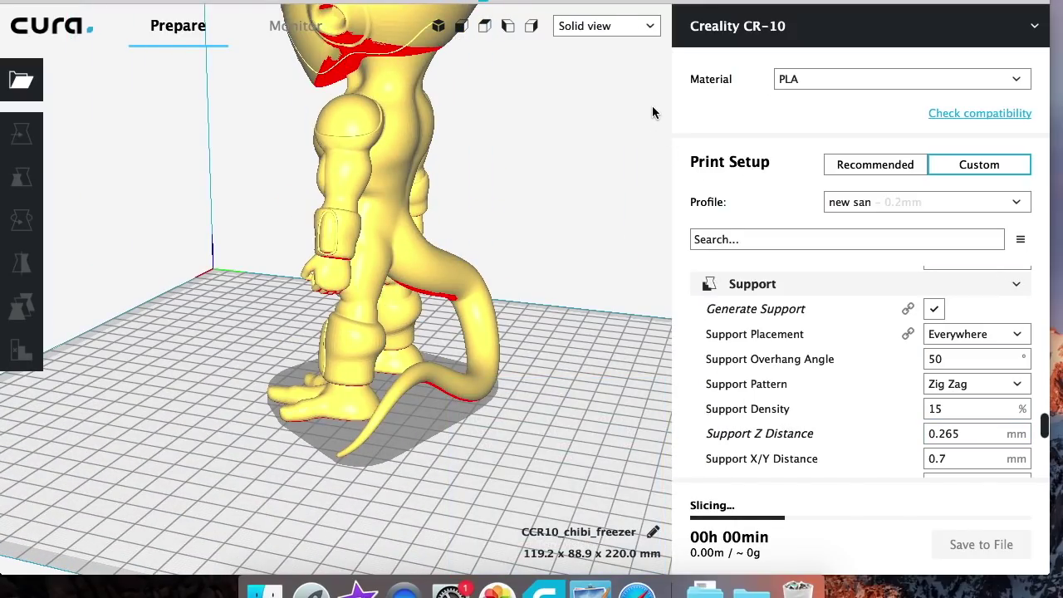
left_click(651, 27)
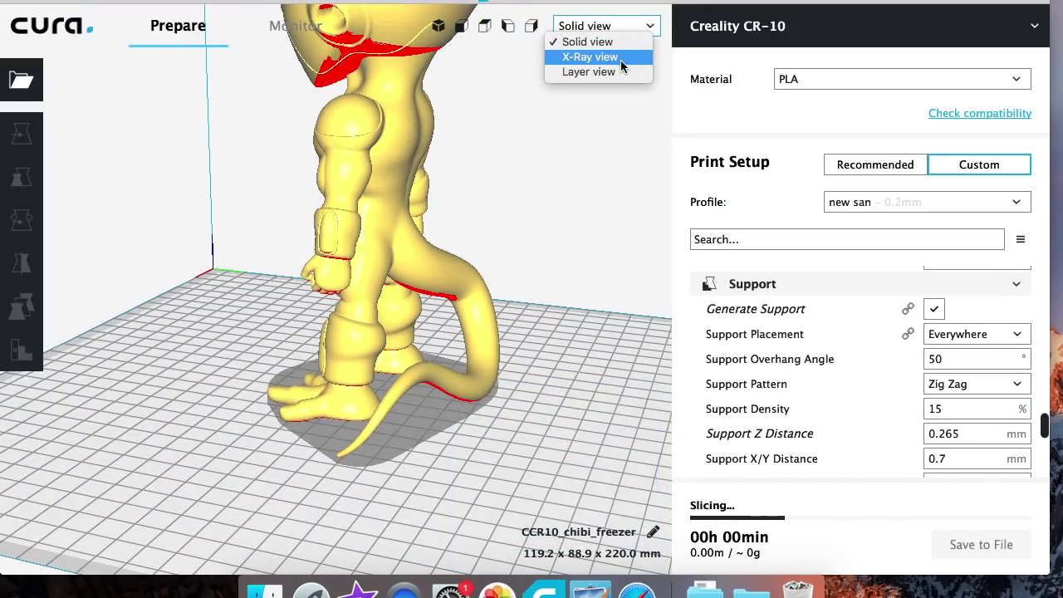
left_click(617, 72)
right_click_drag(214, 310, 462, 322)
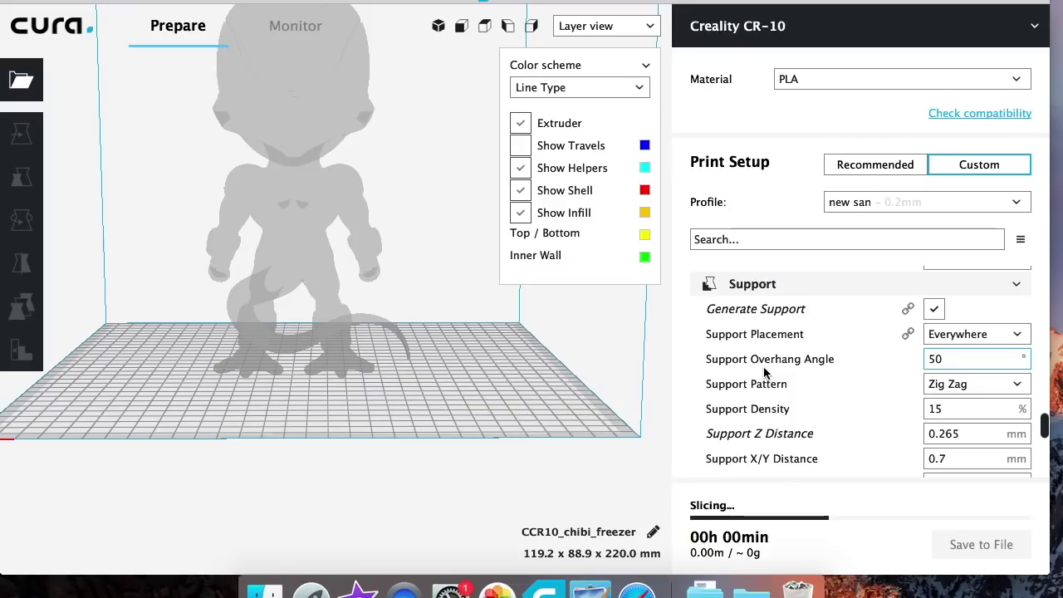
Review the Support Z Distance and Support Density settings without changing their values.
mouse_move(758, 417)
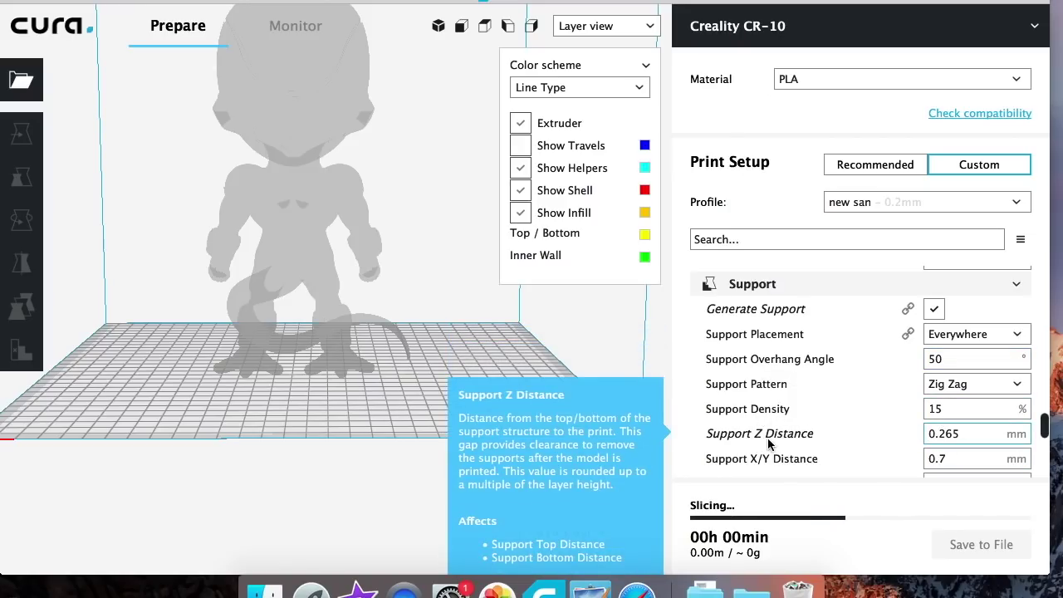
mouse_move(946, 440)
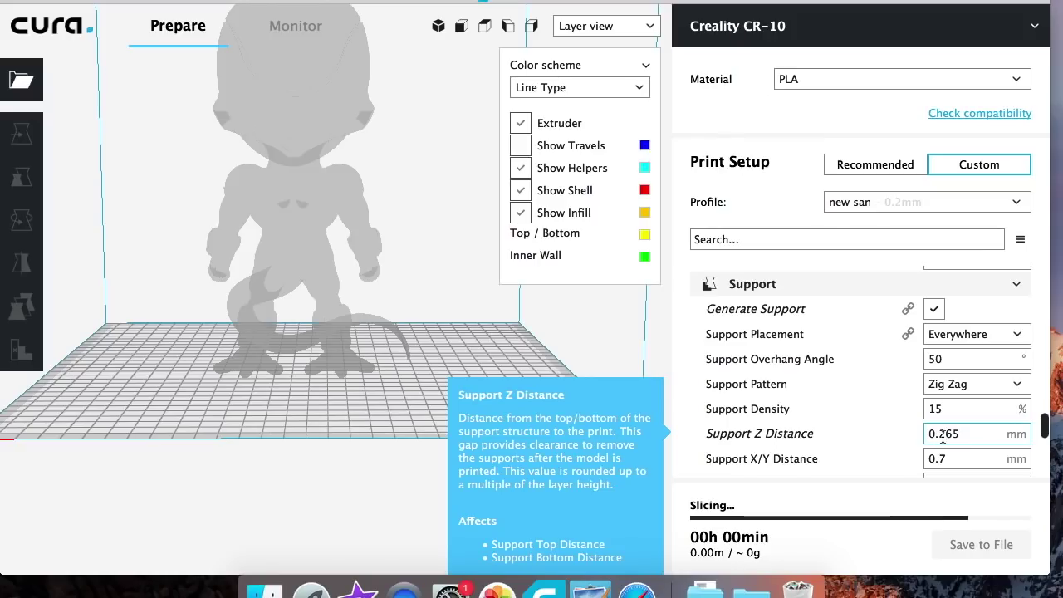
left_click_drag(963, 433, 919, 434)
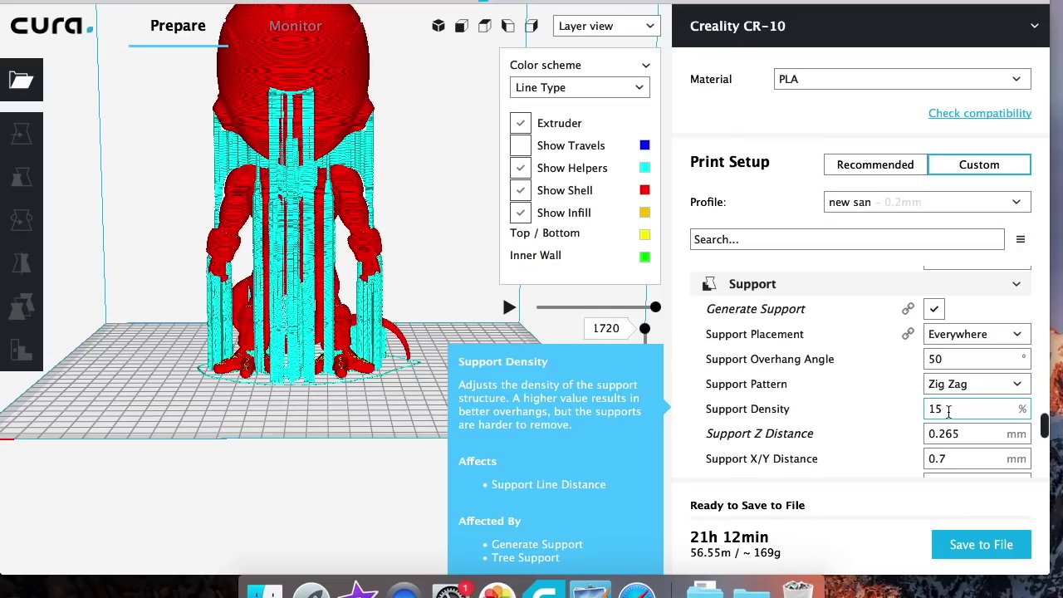
left_click_drag(936, 409, 942, 409)
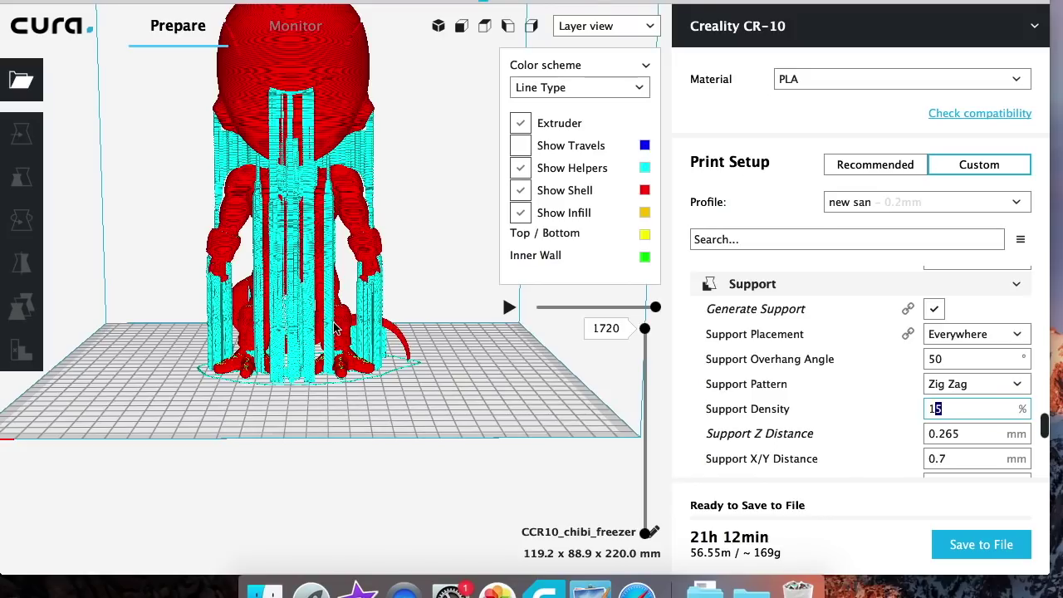
Examine the generated support structures around the figure's head and body in the layer preview.
right_click_drag(336, 328, 317, 404)
scroll(317, 405, "up", 2)
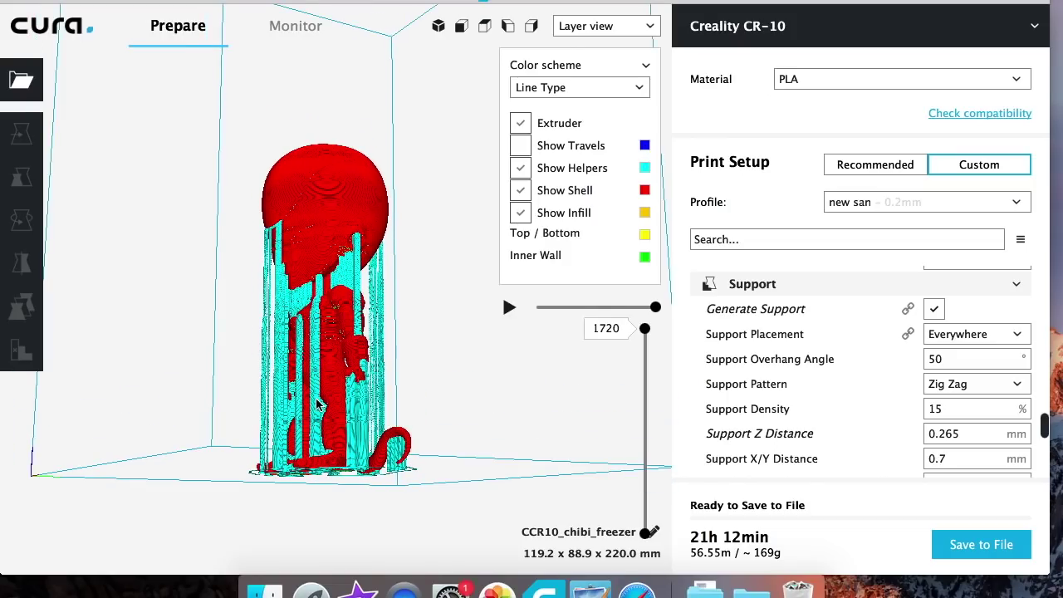
scroll(316, 405, "up", 2)
scroll(317, 404, "up", 2)
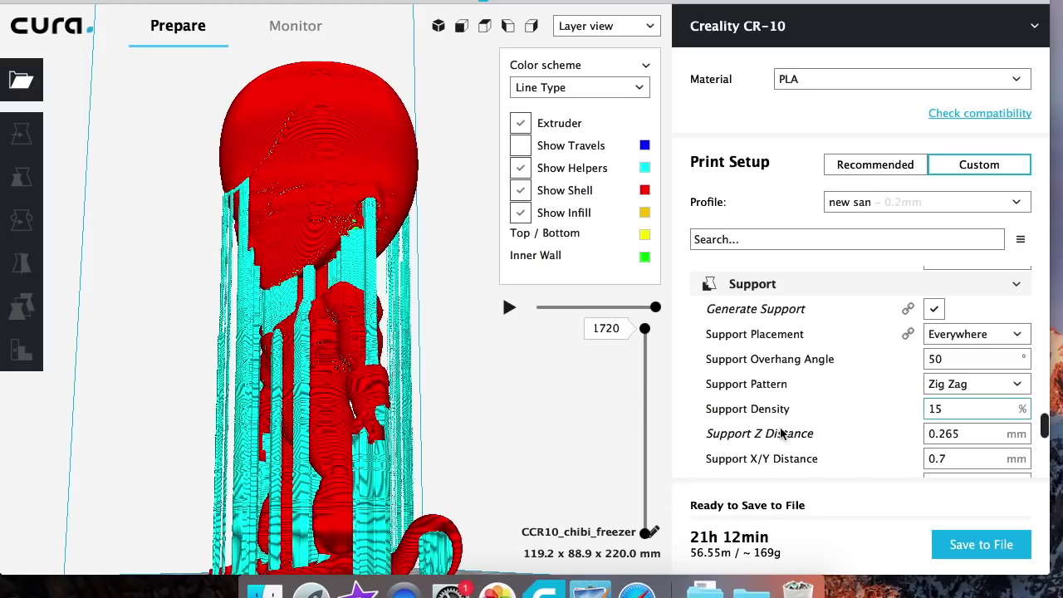
Review the Support Z Distance, Support X/Y Distance and Minimum Support X/Y Distance settings.
mouse_move(965, 433)
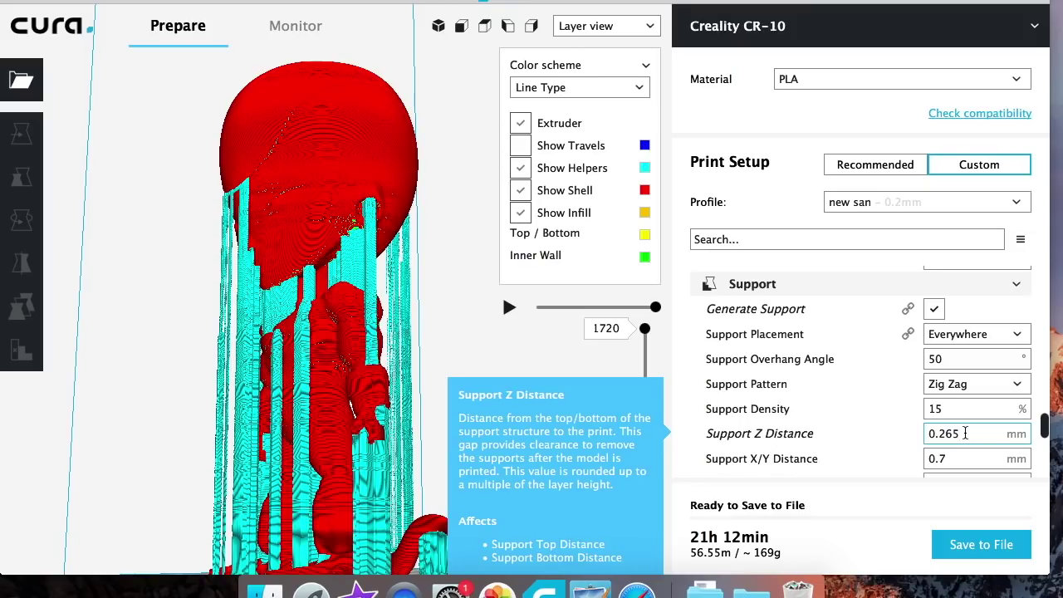
left_click(965, 433)
scroll(971, 446, "down", 3)
left_click(959, 327)
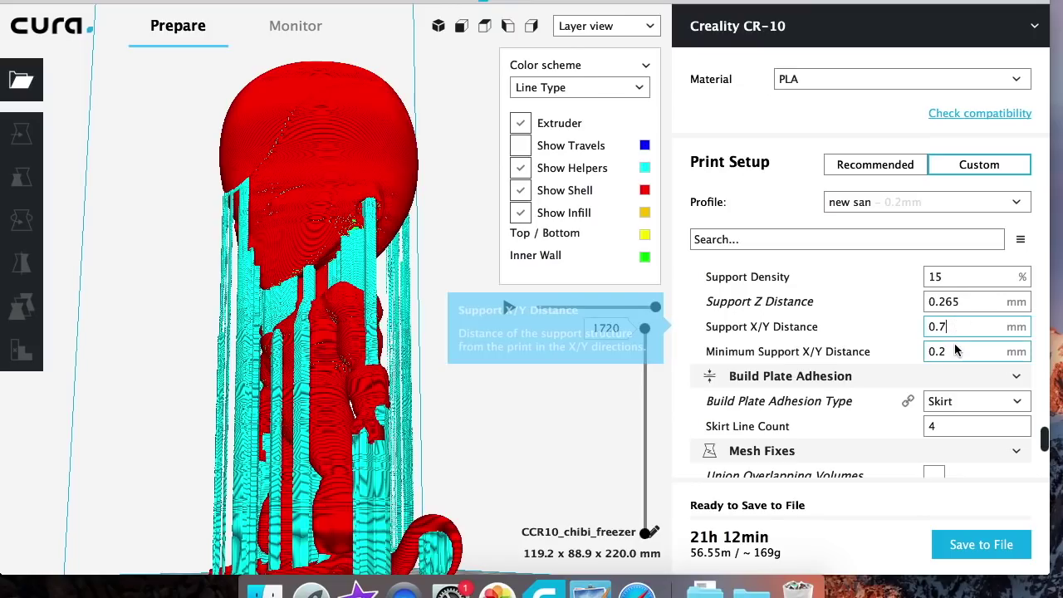
mouse_move(953, 351)
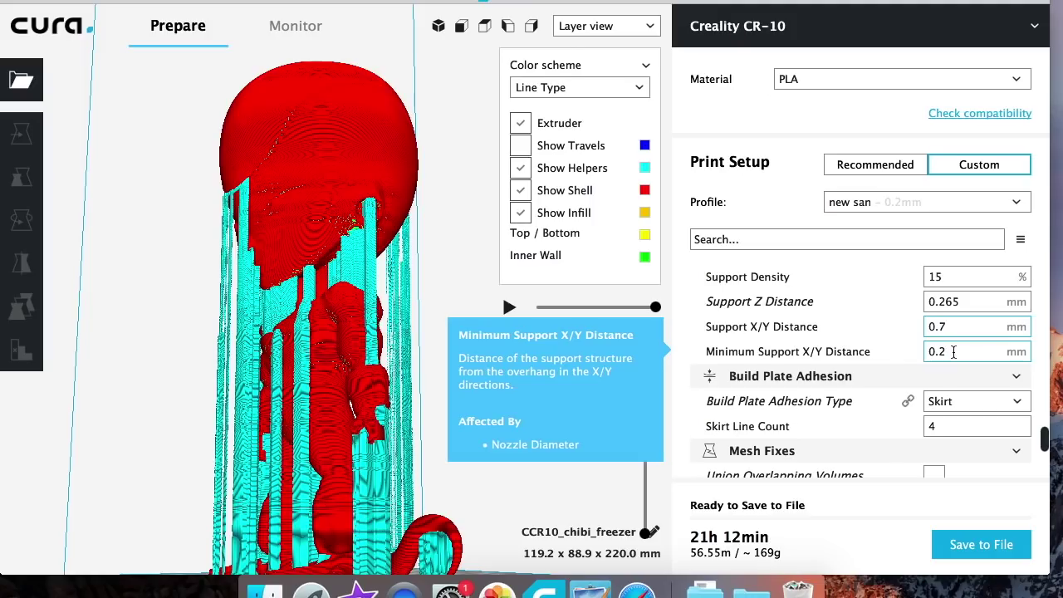